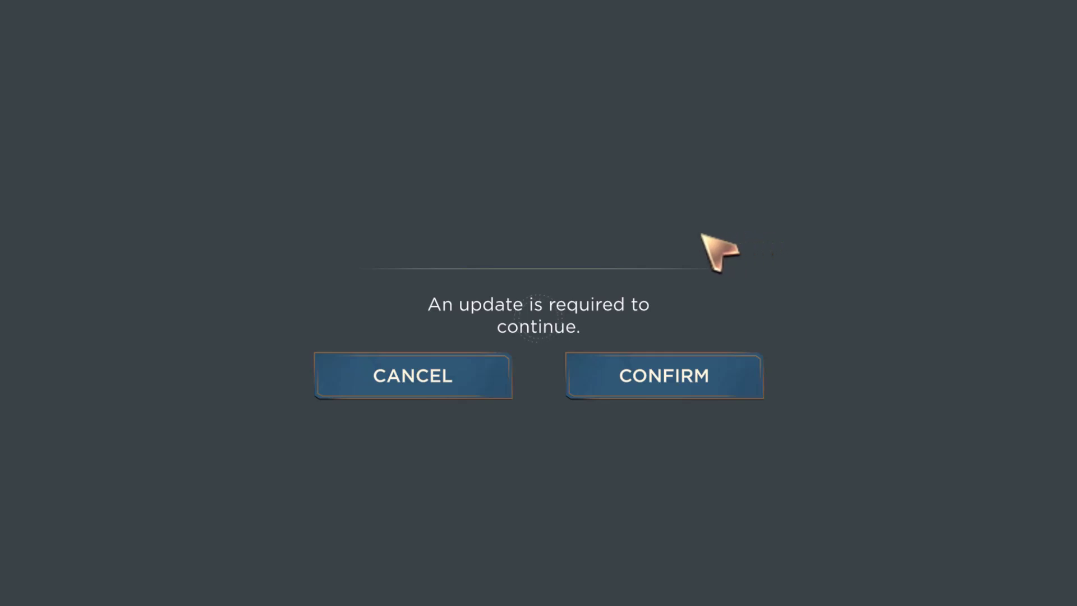
- Cancel the game's update prompt, then start a new Outbound Rule in Windows Defender Firewall with Advanced Security
left_click(488, 387)
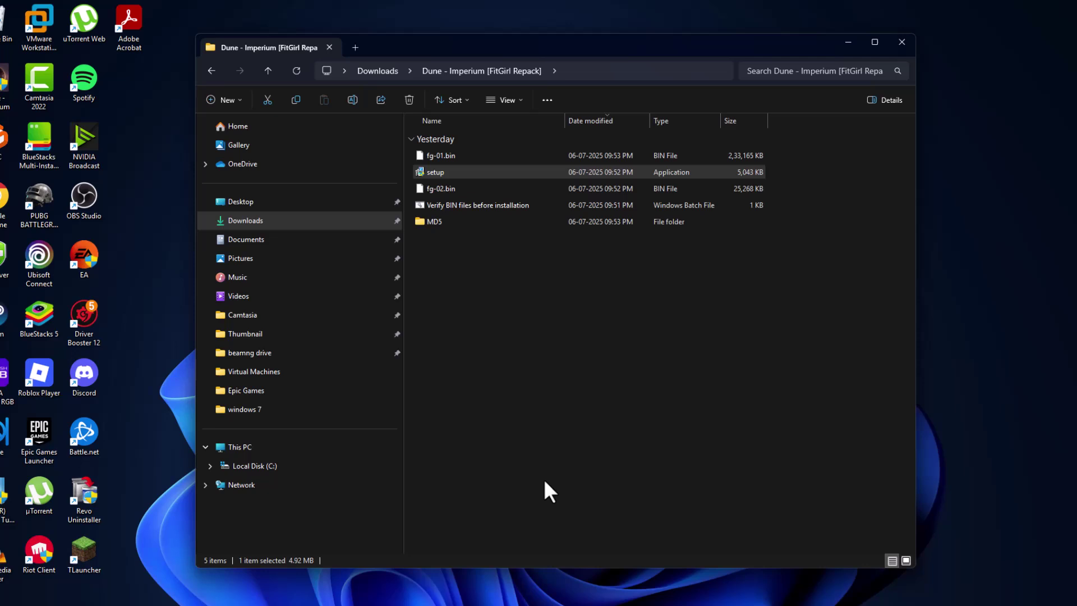
key("super")
type("wind")
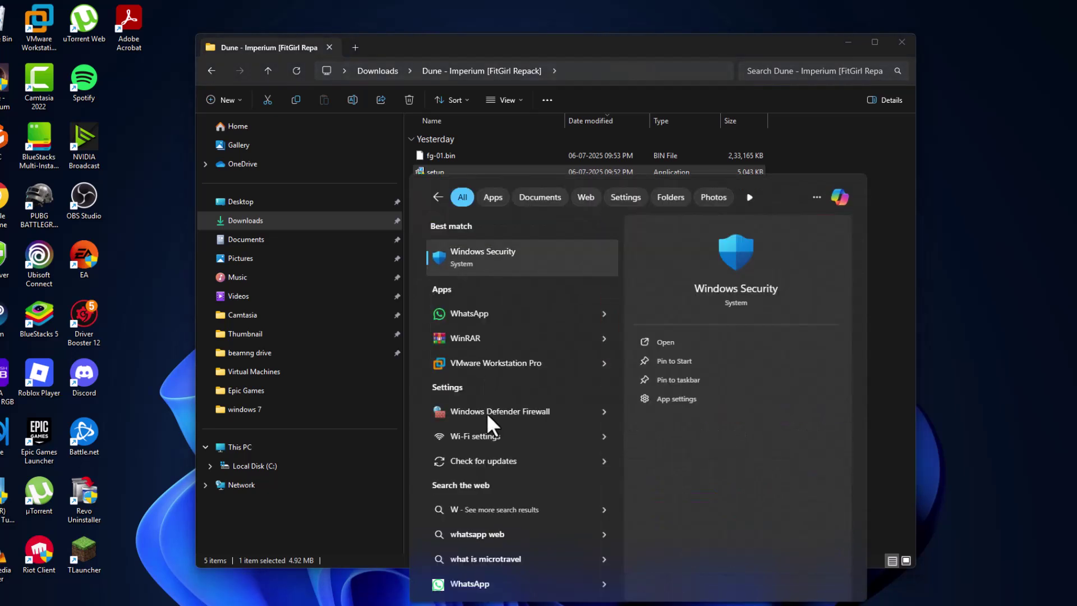
type("ows de")
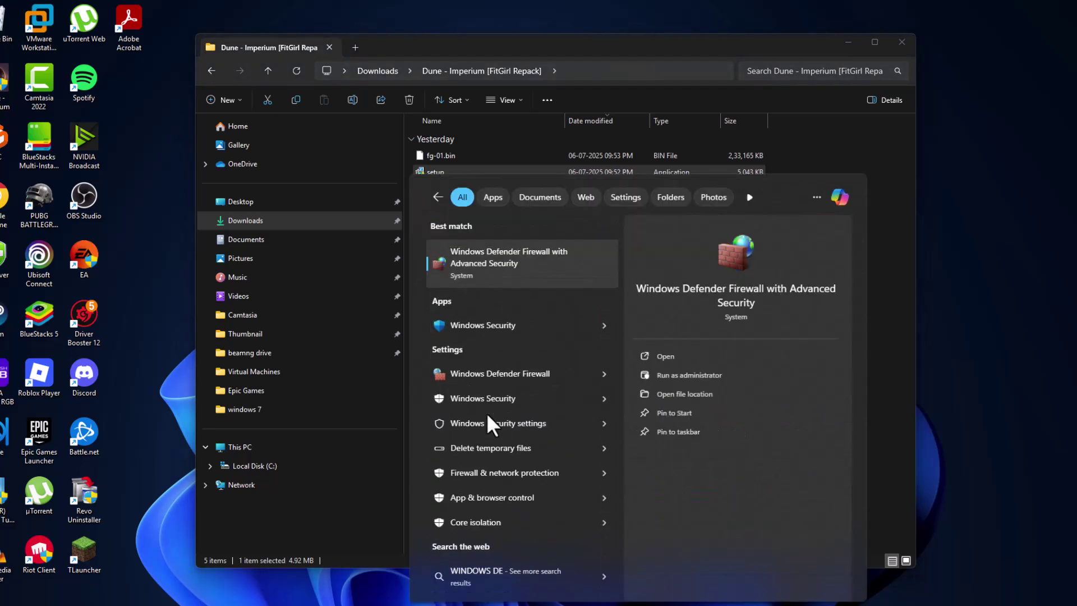
left_click(538, 264)
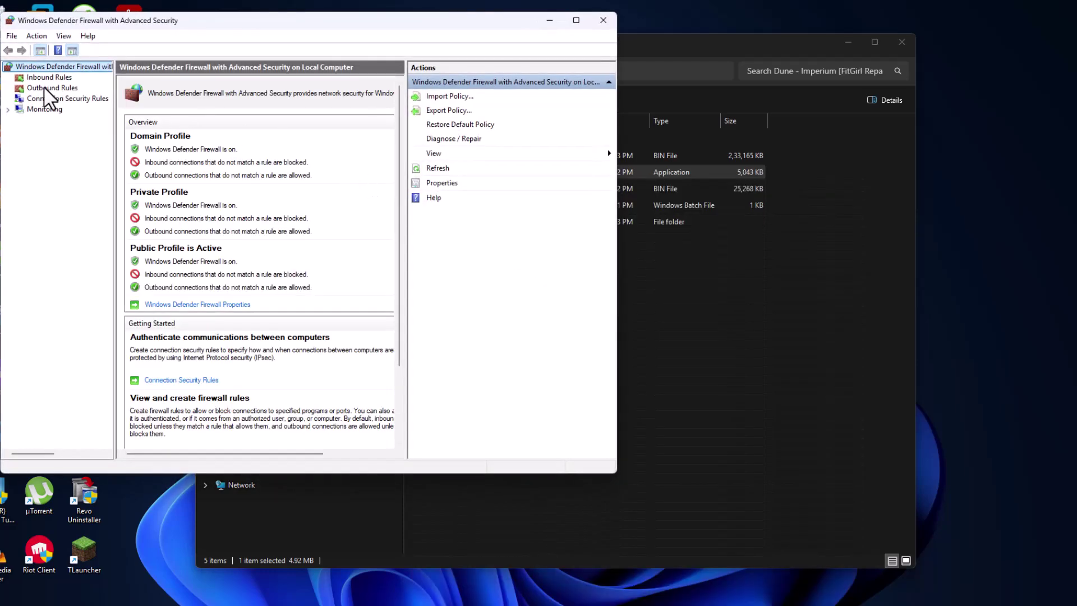
left_click(51, 87)
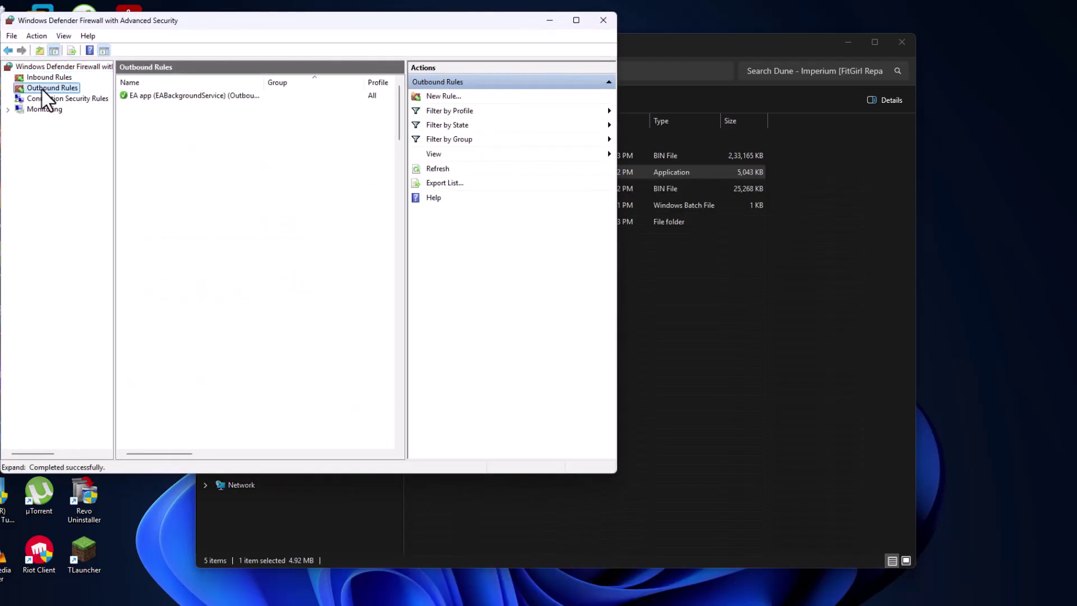
left_click(442, 96)
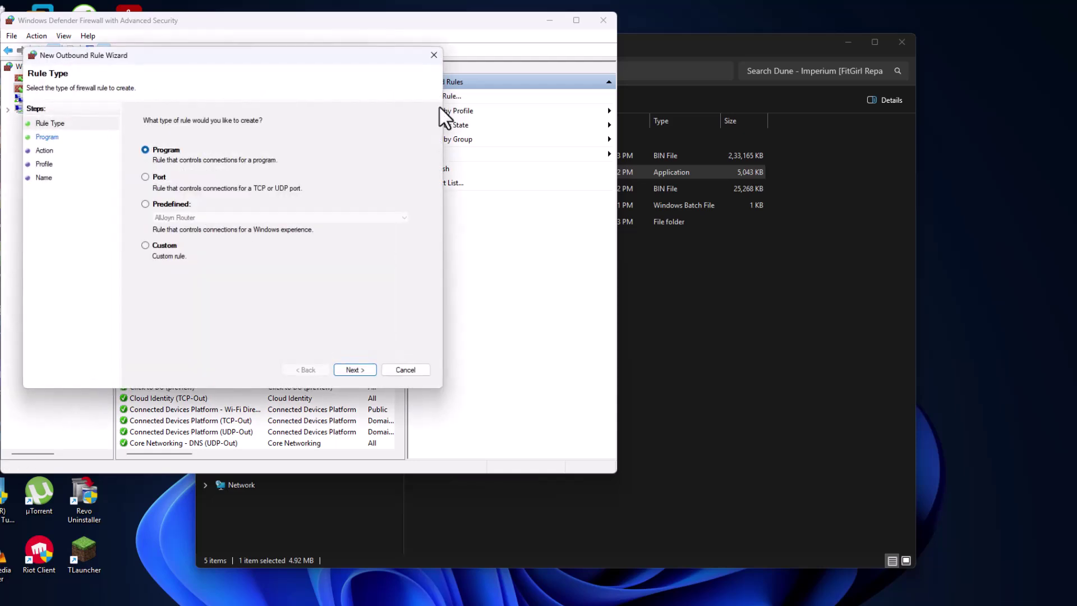
- Make the rule a Program rule targeting C:\Games\Dune - Imperium\DuneImperium.exe
left_click(354, 370)
left_click(389, 197)
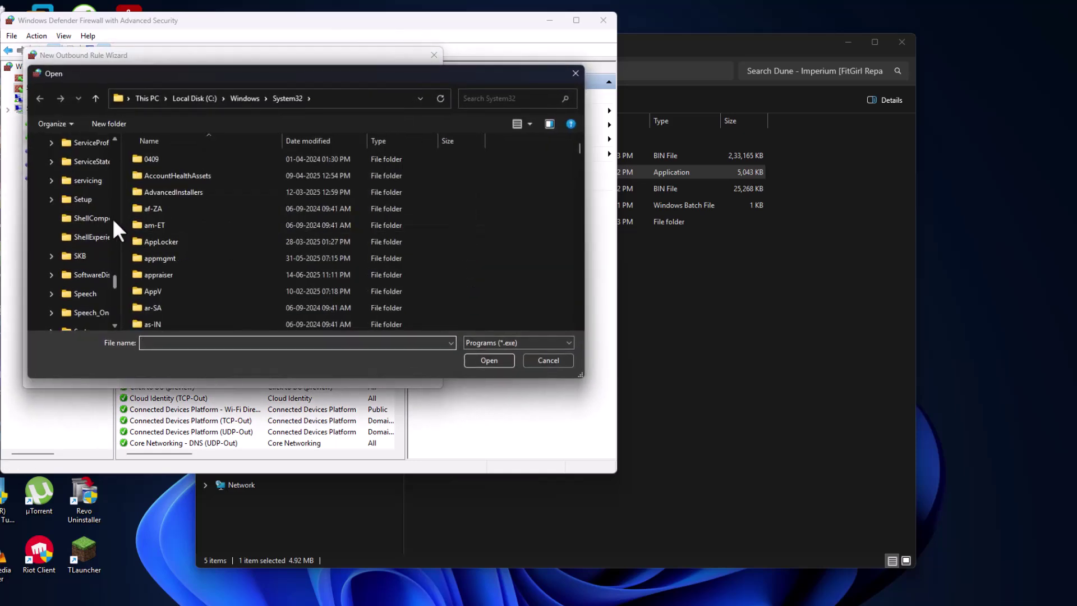
left_click_drag(115, 278, 123, 164)
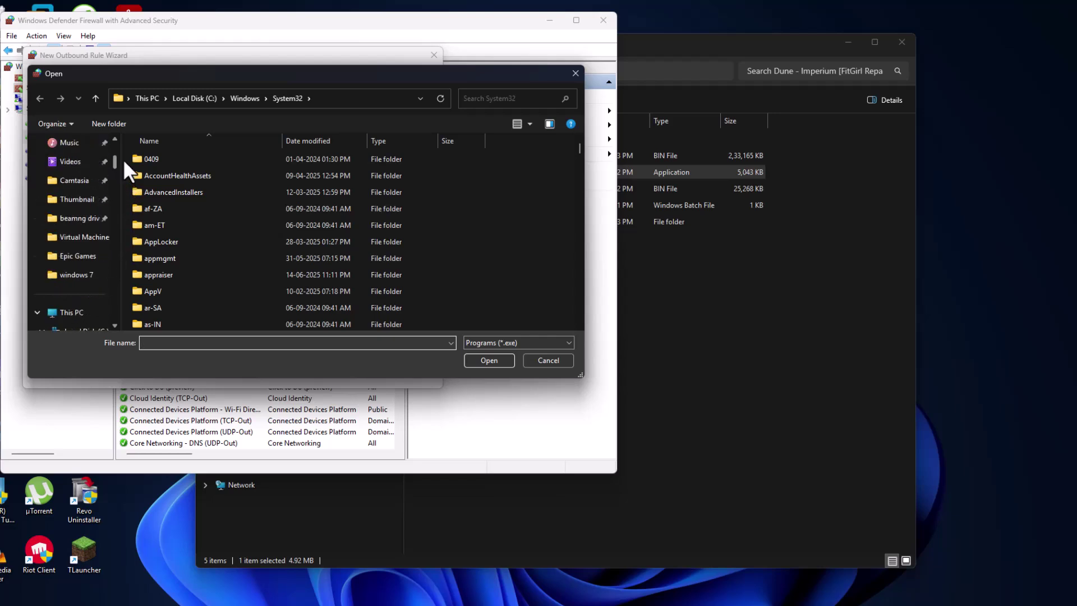
left_click(87, 219)
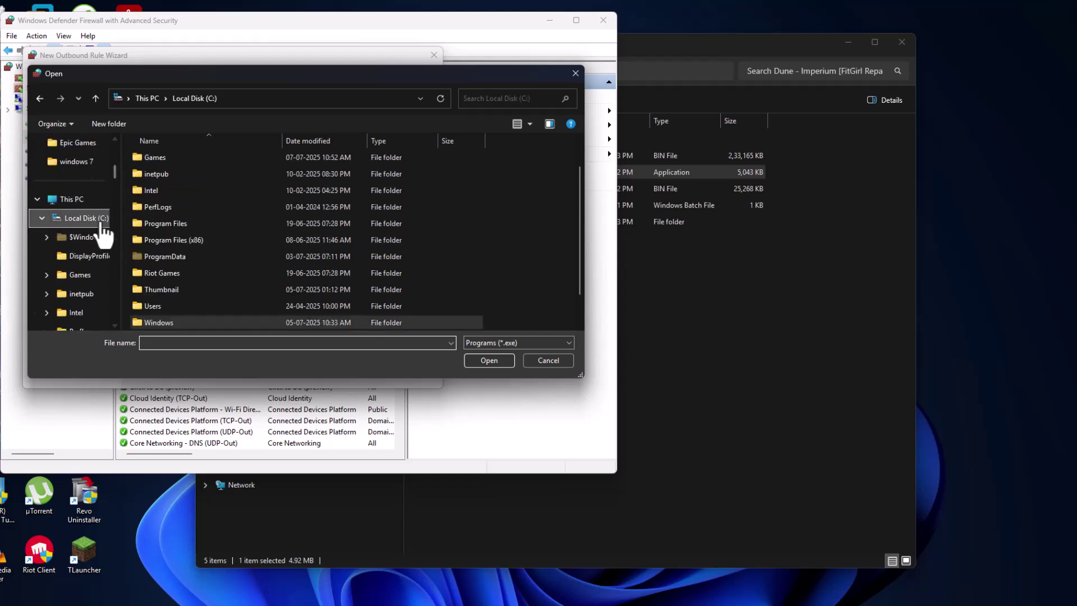
double_click(166, 160)
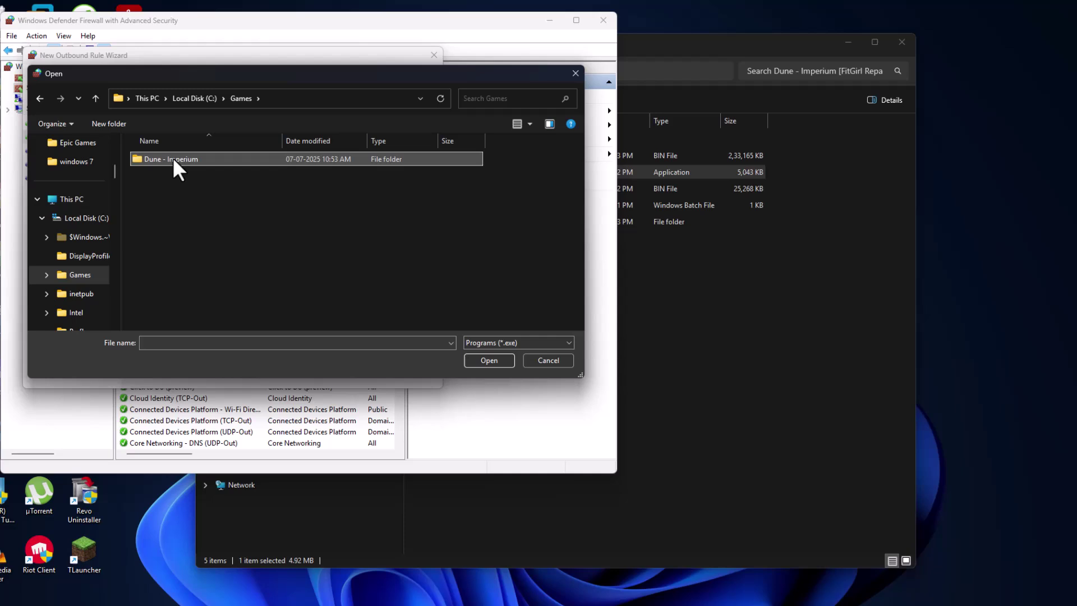
double_click(173, 160)
left_click(168, 193)
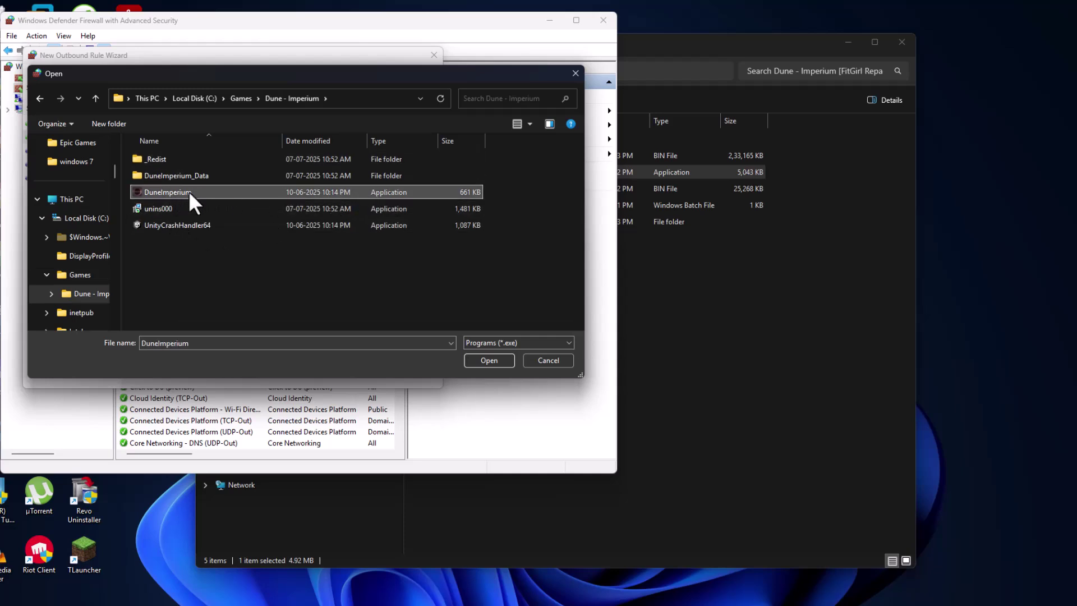
left_click(489, 360)
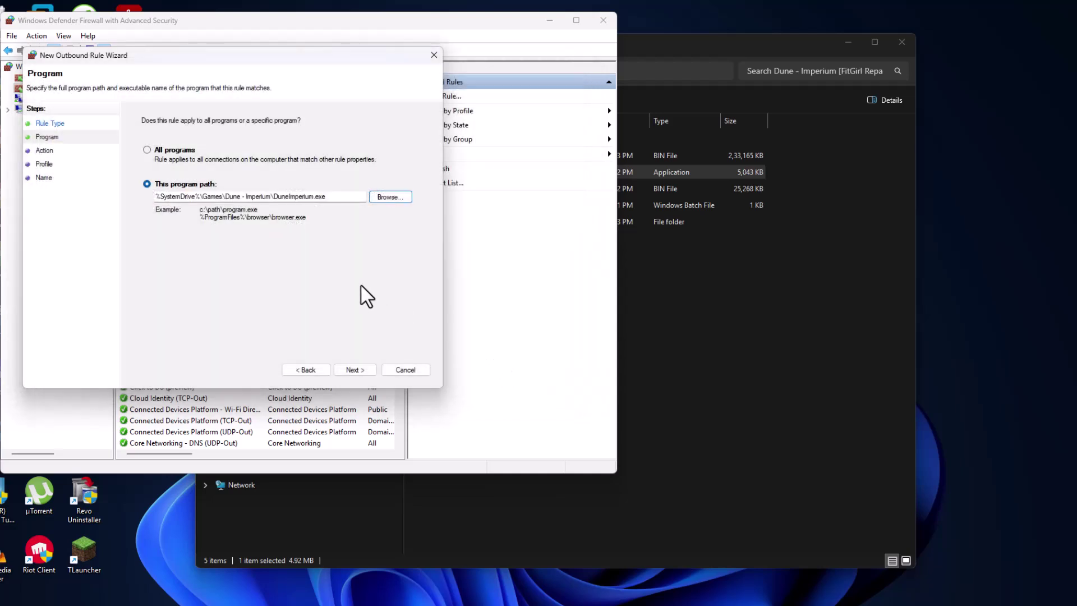
- Finish the rule with Block the connection on Domain, Private and Public, named 'BLOCK update'
left_click(351, 371)
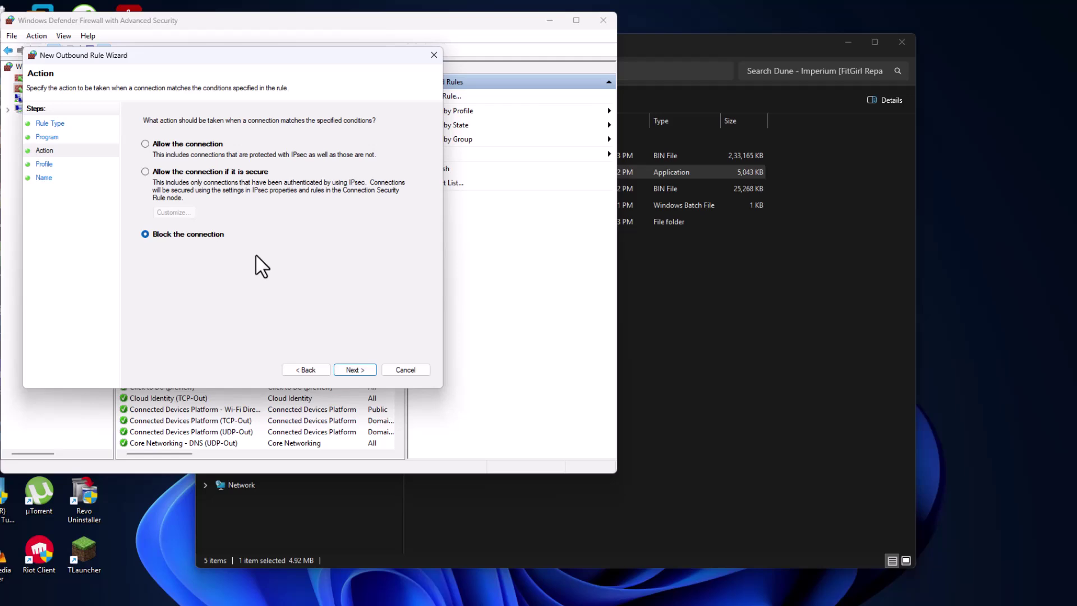
left_click(367, 369)
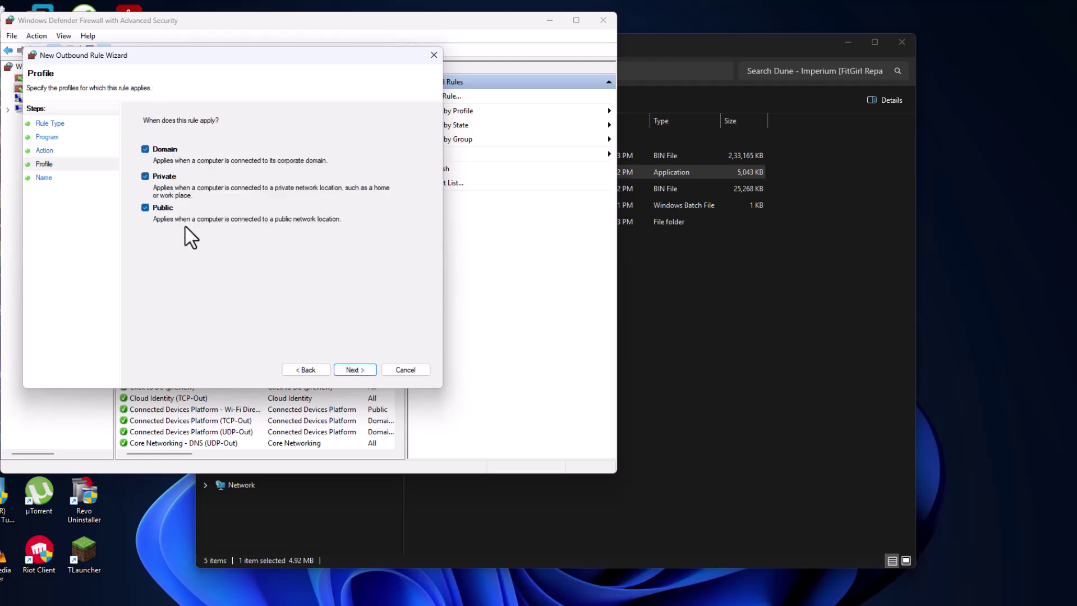
left_click(352, 371)
type("BLOCK update")
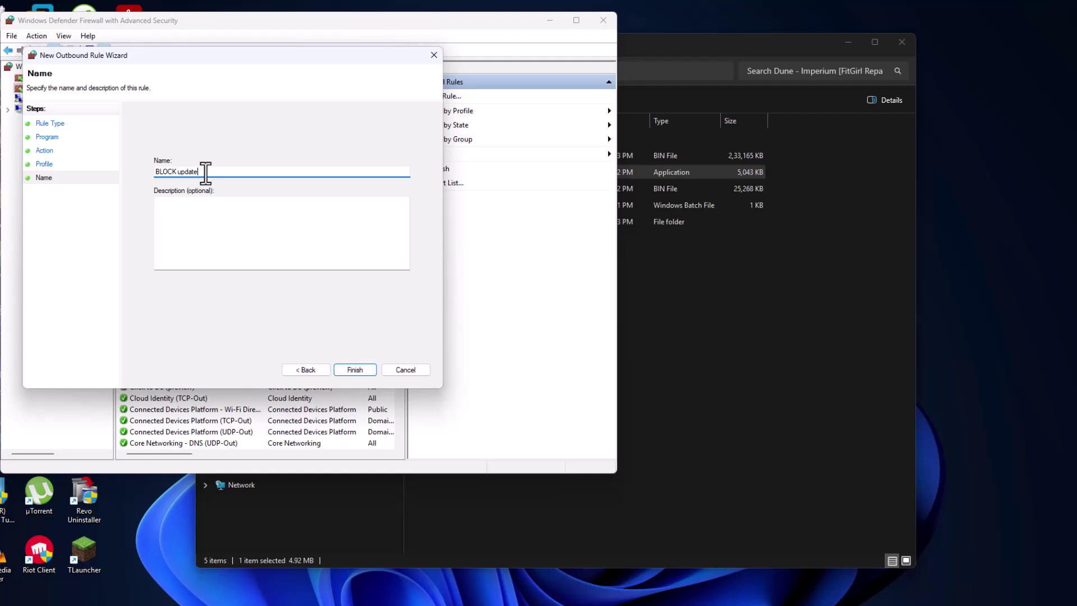
left_click(354, 370)
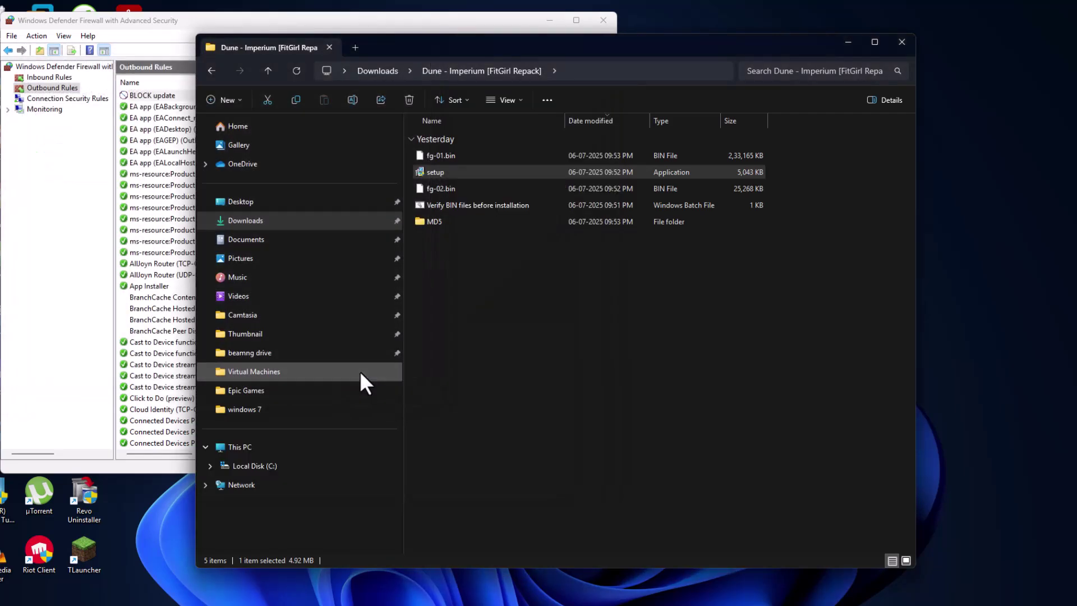
- Move File Explorer aside and close the firewall console
left_click(851, 47)
left_click(153, 95)
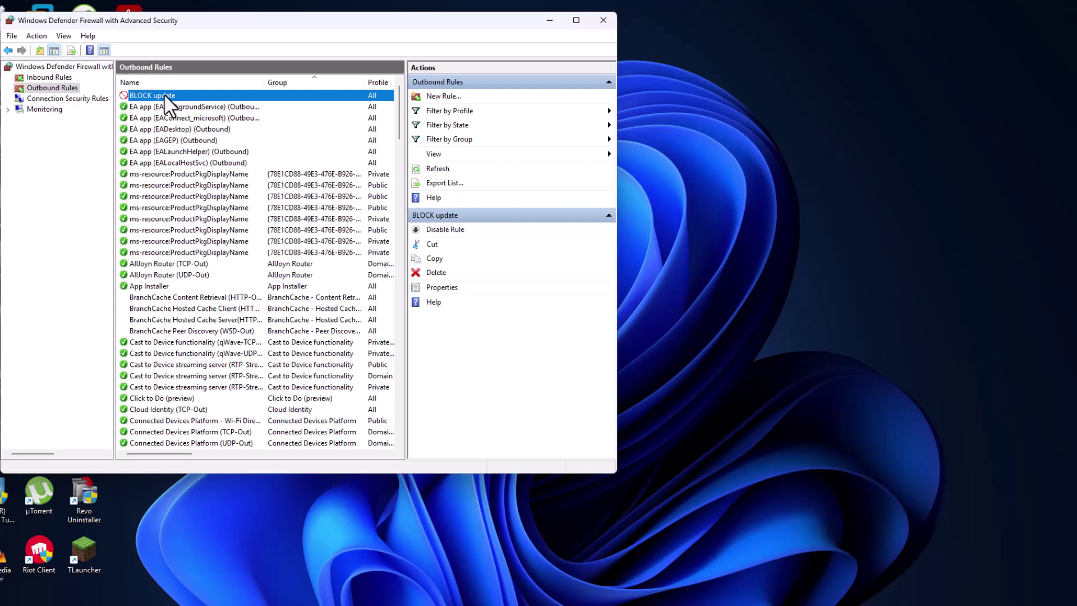
left_click(602, 20)
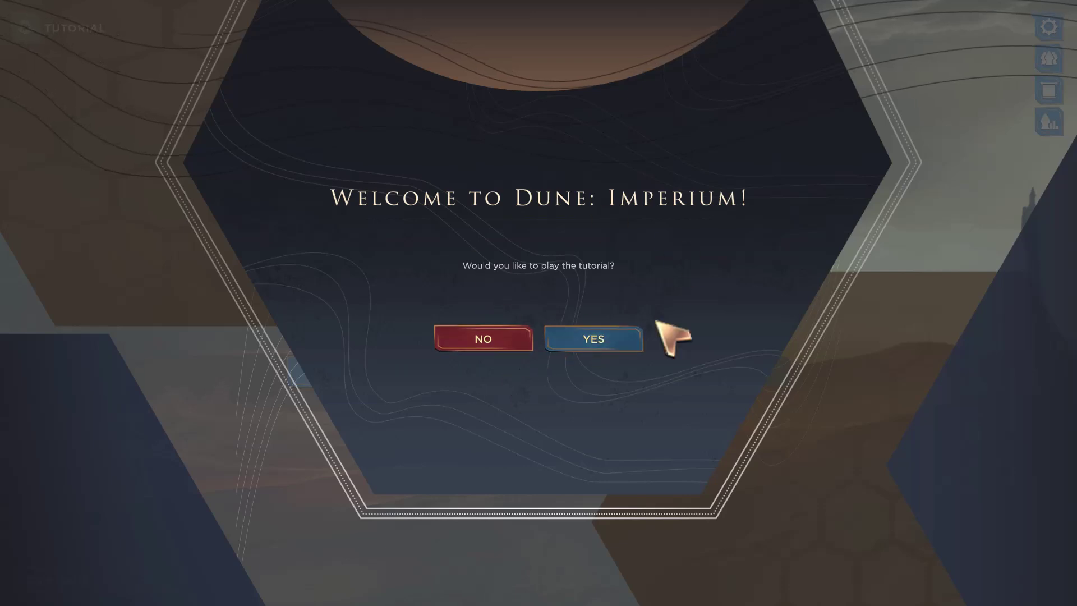
- Decline the tutorial offer so Dune: Imperium lands on its main menu
left_click(504, 341)
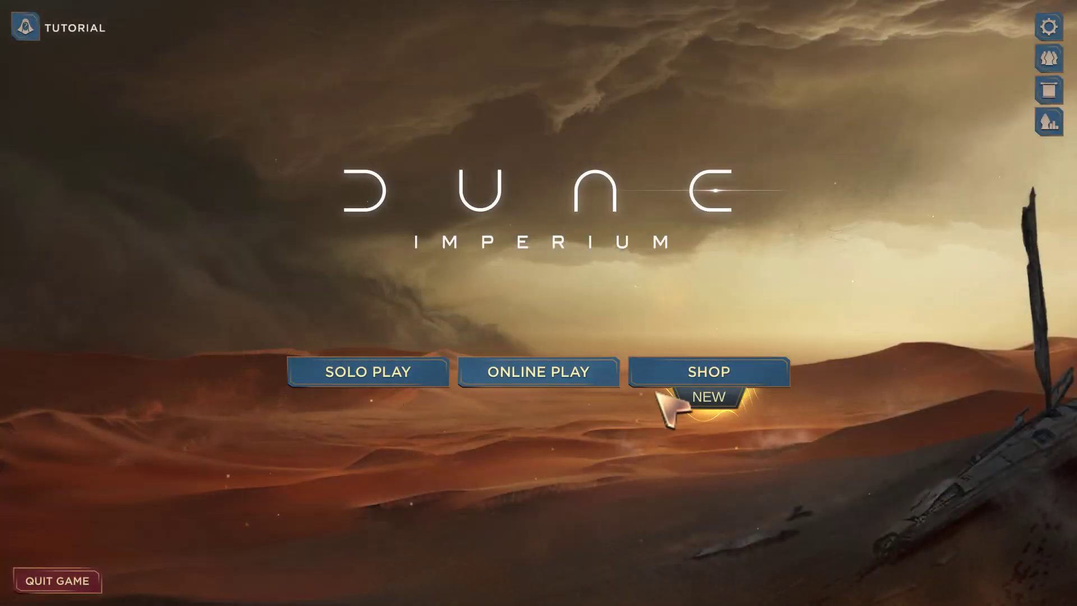